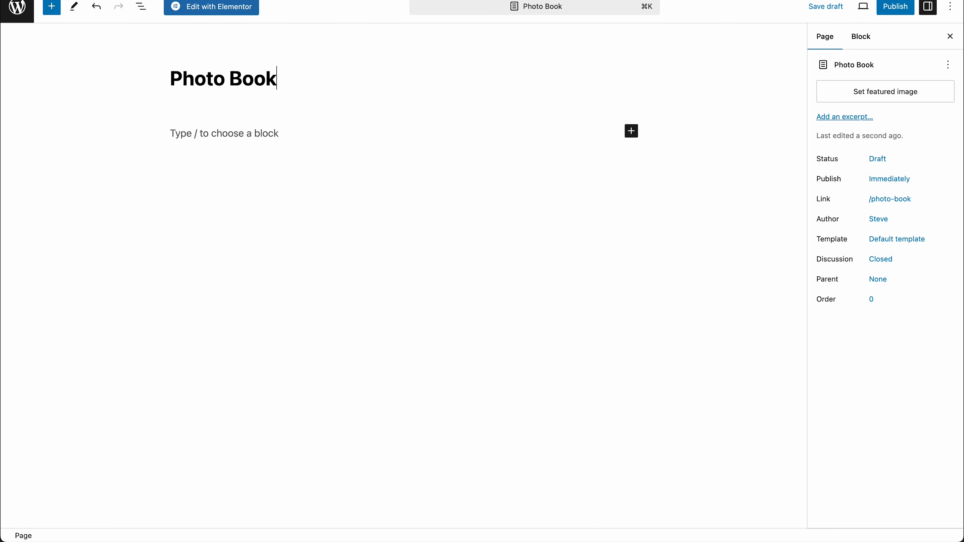
- Open the Photo Book page in the Elementor editor and add a single-column section below the page title
{"action": "left_click", "coordinate": [243, 7]}
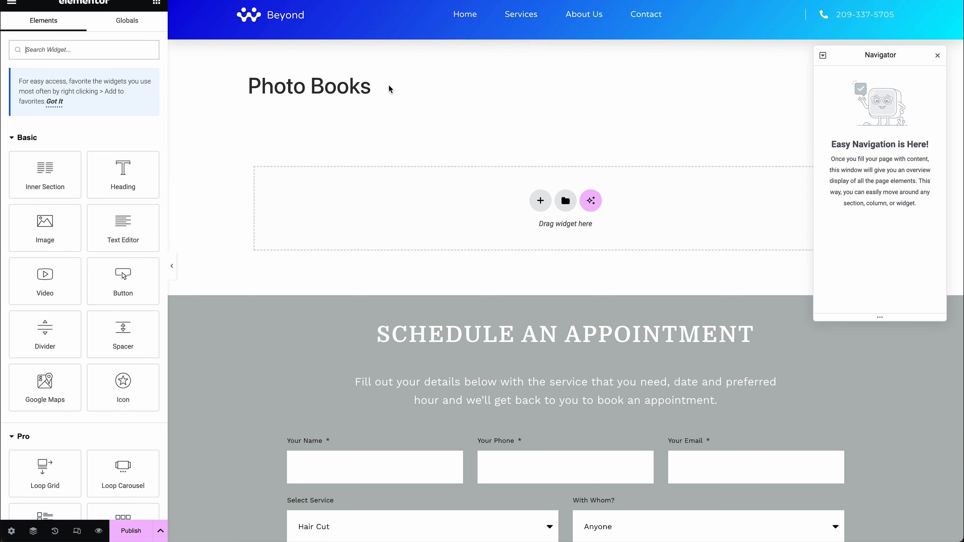
{"action": "left_click_drag", "start_coordinate": [232, 88], "coordinate": [462, 79]}
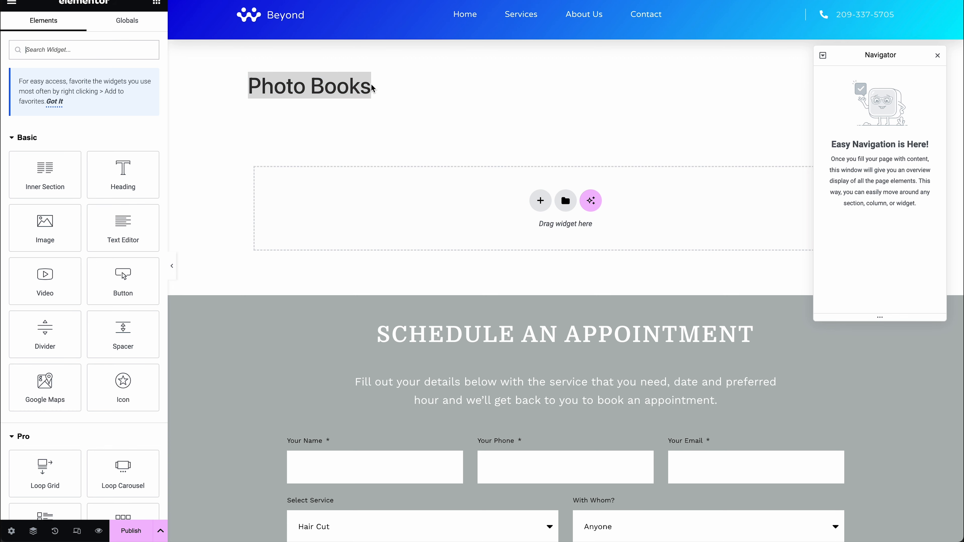
{"action": "left_click", "coordinate": [540, 201]}
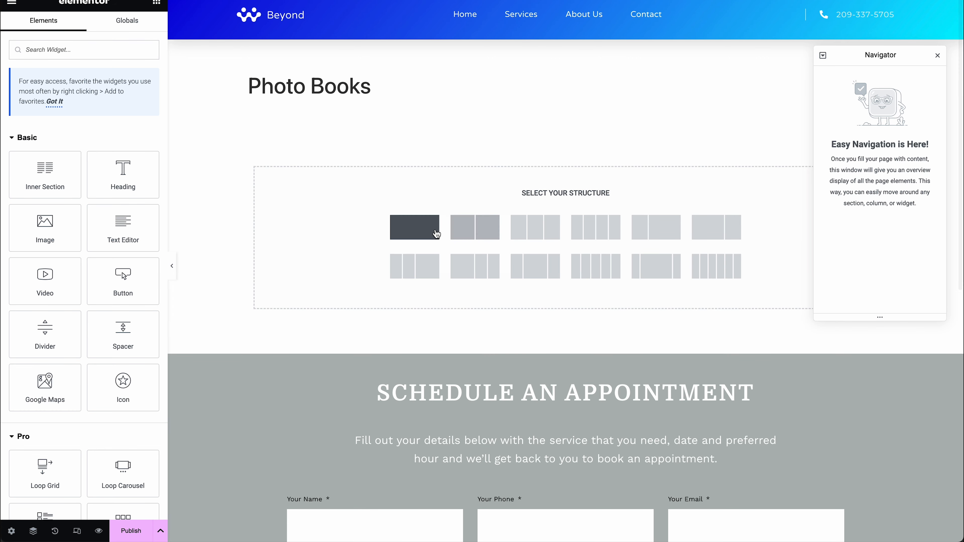
{"action": "left_click", "coordinate": [436, 228]}
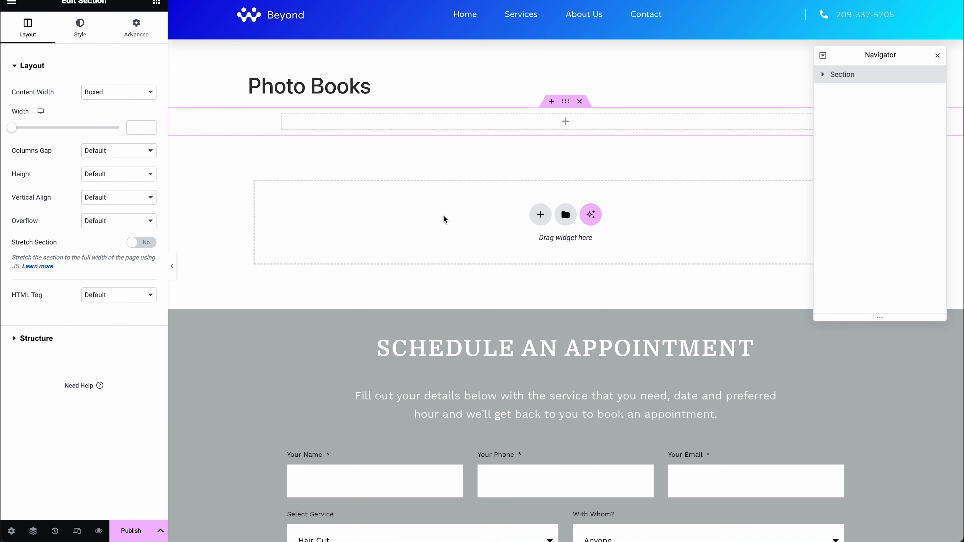
{"action": "left_click", "coordinate": [541, 215]}
{"action": "left_click", "coordinate": [415, 236]}
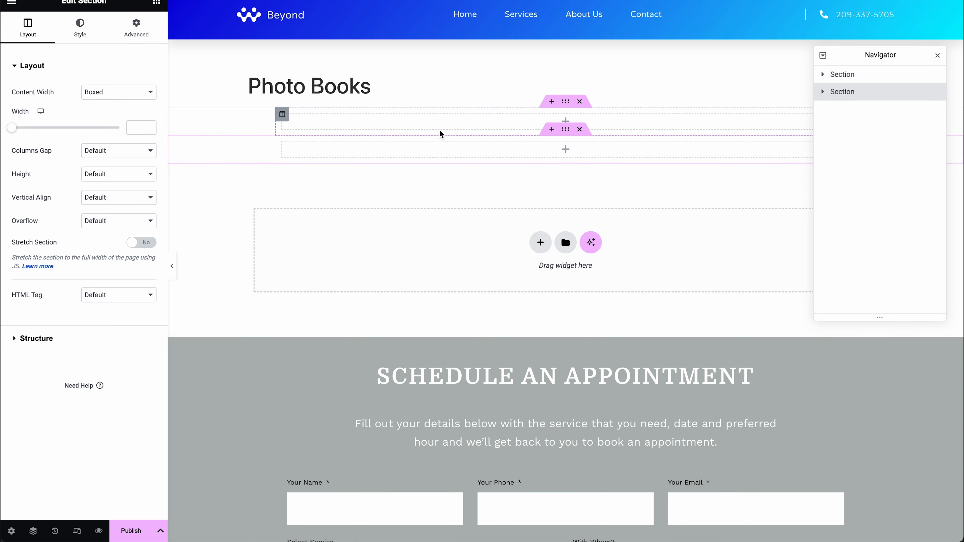
{"action": "left_click", "coordinate": [580, 129]}
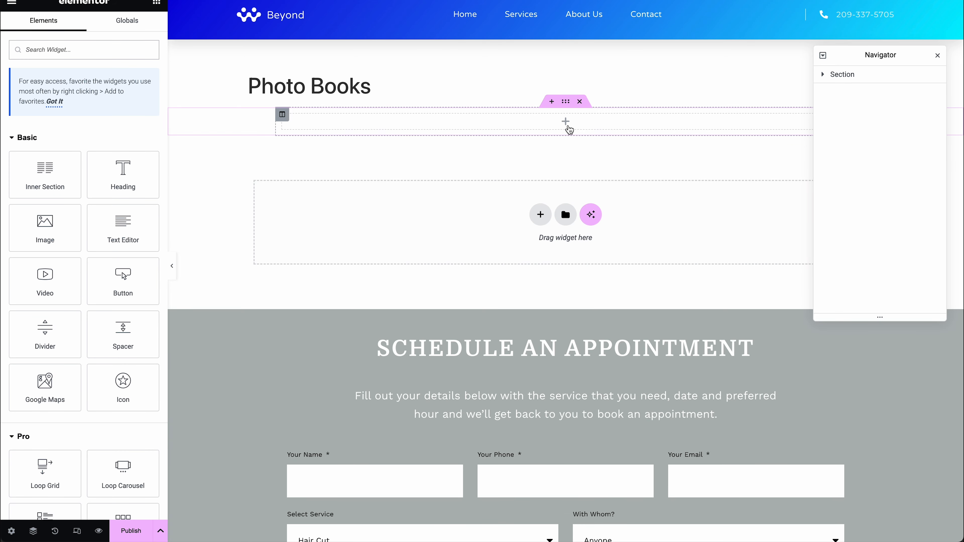
- Add a Heading widget under the empty section and set its text to "My Custom Header"
{"action": "left_click_drag", "start_coordinate": [123, 175], "coordinate": [439, 122]}
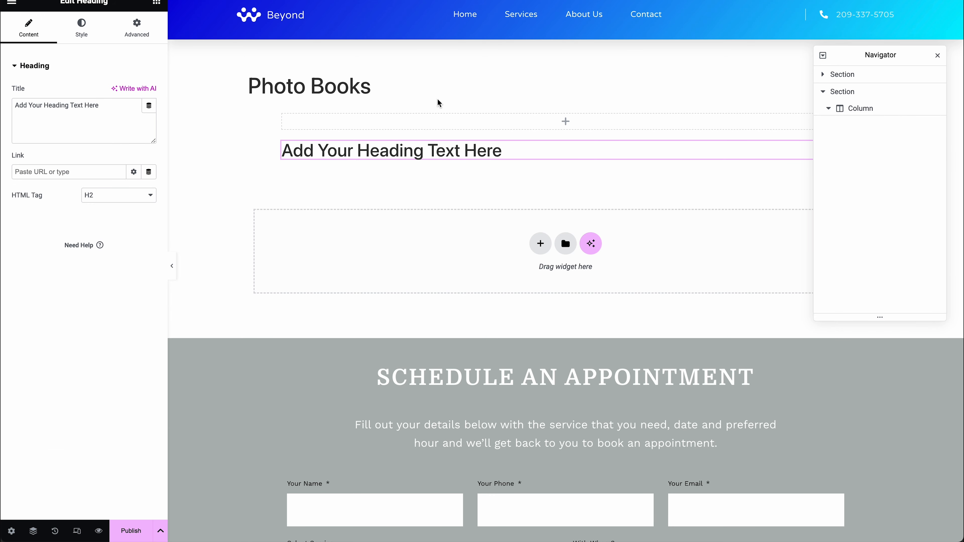
{"action": "double_click", "coordinate": [360, 153]}
{"action": "triple_click", "coordinate": [359, 154]}
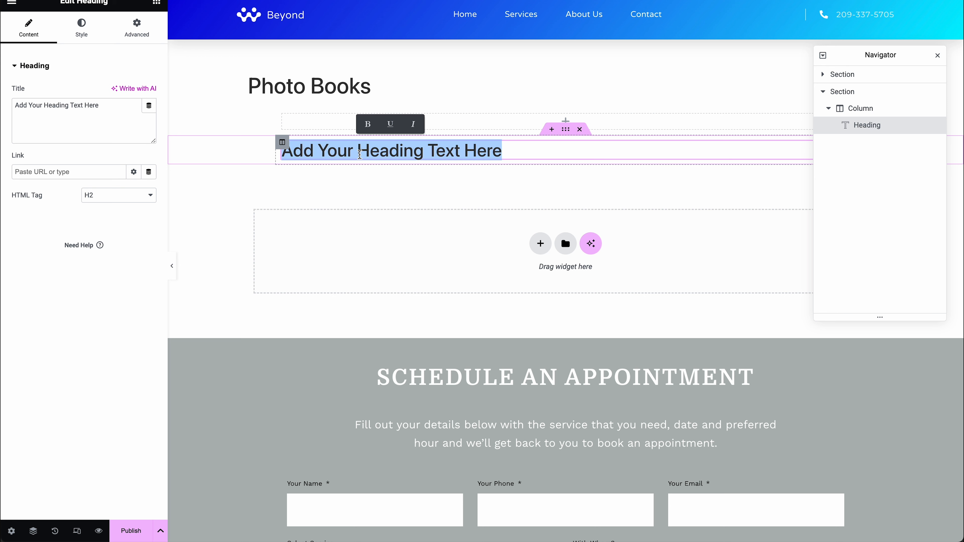
{"action": "type", "text": "My Cust"}
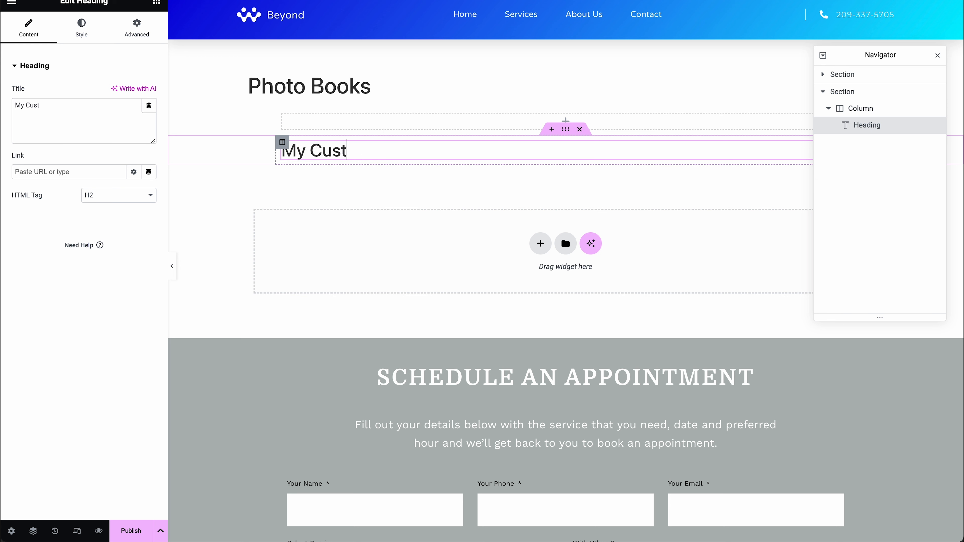
{"action": "type", "text": "om Header"}
- Set the HTML tag of the My Custom Header heading to H1
{"action": "key", "text": "ctrl+a"}
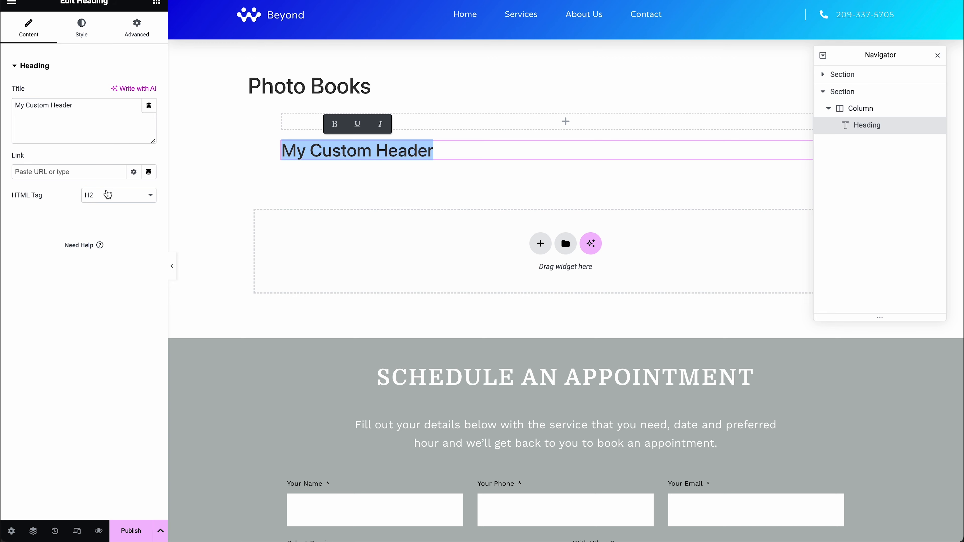
{"action": "left_click", "coordinate": [118, 195]}
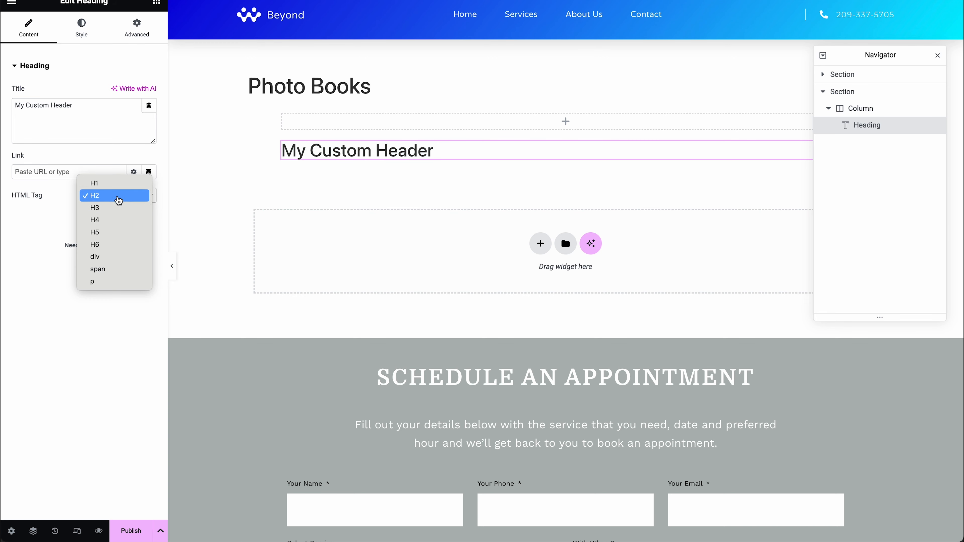
{"action": "left_click", "coordinate": [97, 183]}
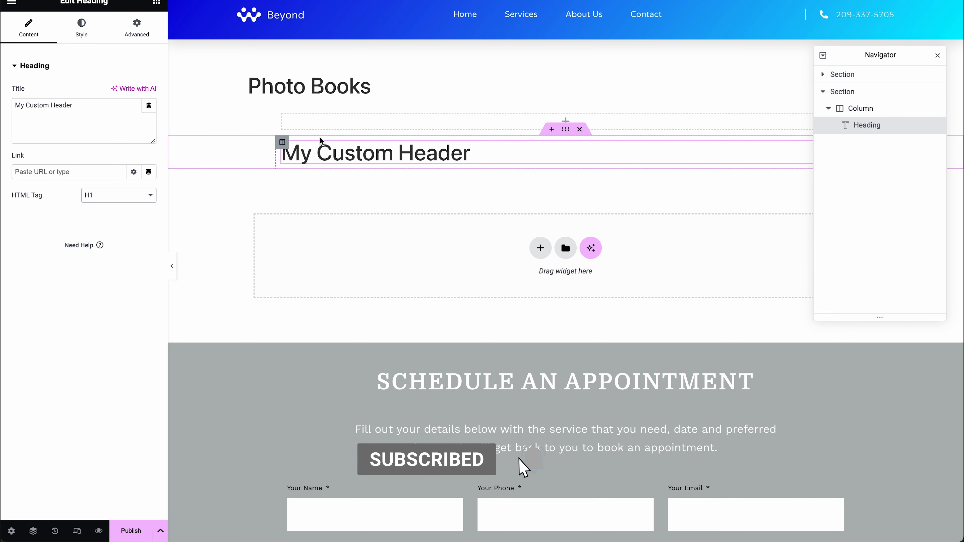
{"action": "left_click_drag", "start_coordinate": [251, 85], "coordinate": [403, 82]}
{"action": "left_click", "coordinate": [416, 86]}
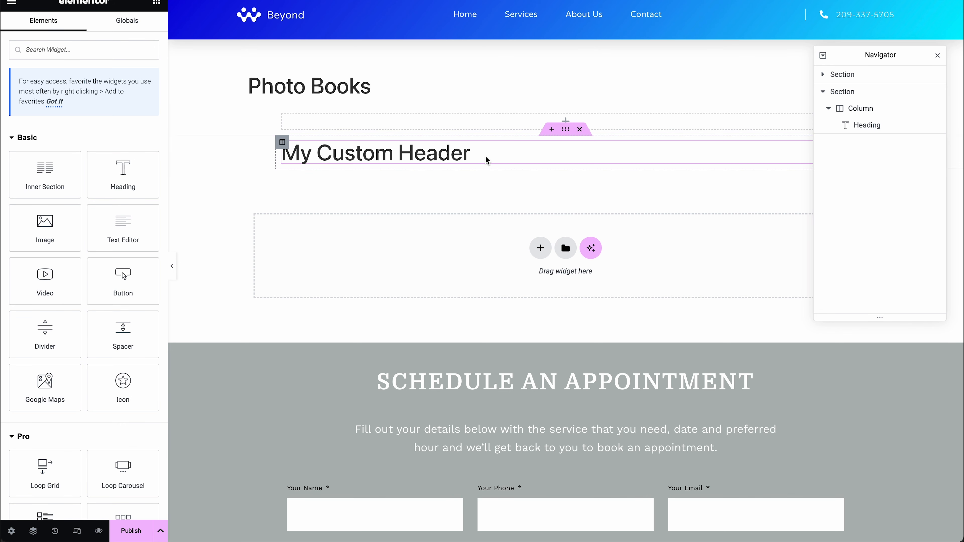
- Add a Text Editor widget below the custom heading and extend it with repeated copies of its Lorem ipsum placeholder paragraph
{"action": "left_click", "coordinate": [512, 156]}
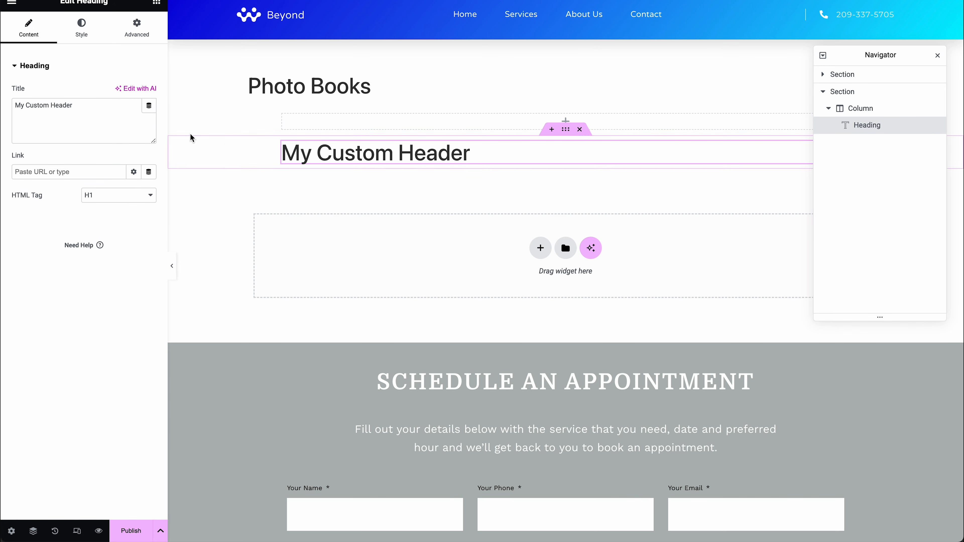
{"action": "left_click", "coordinate": [163, 6]}
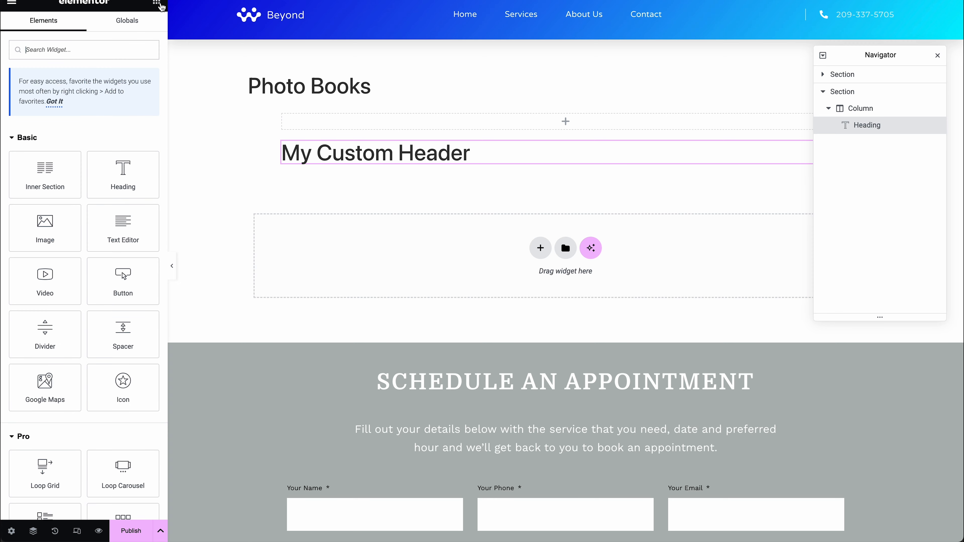
{"action": "left_click", "coordinate": [125, 224]}
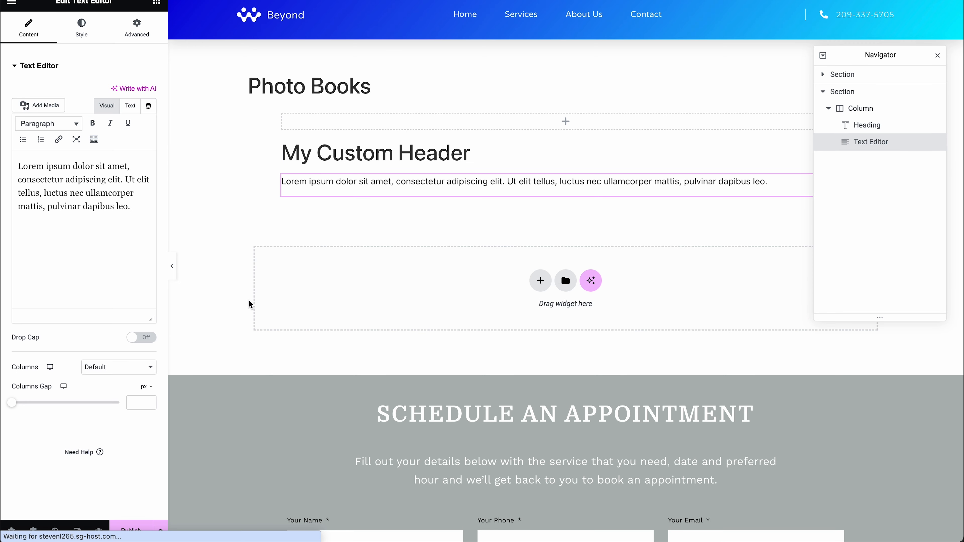
{"action": "left_click", "coordinate": [421, 182]}
{"action": "key", "text": "super+a"}
{"action": "type", "text": "Lorem ipsum dolor sit amet, consectetur adipiscing elit. Ut elit tellus, luctus nec ullamcorper mattis, pulvinar dapibus leo."}
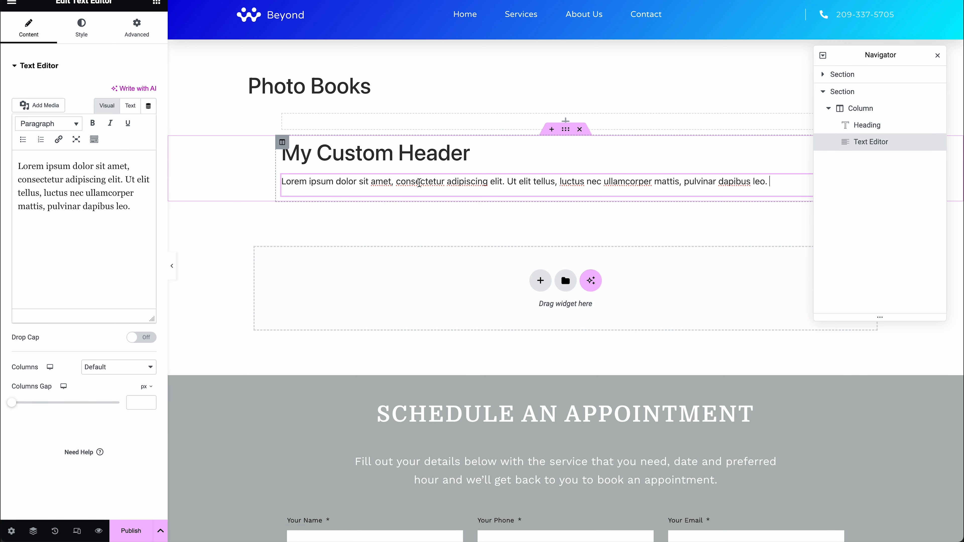
{"action": "type", "text": "Lorem ipsum dolor sit amet, consectetur adipiscing elit. Ut elit tellus, luctus nec ullamcorper mattis, pulvinar dapibus leo."}
{"action": "type", "text": "Lorem ipsum dolor sit amet, consectetur adipiscing elit. Ut elit tellus, luctus nec ullamcorper mattis, pulvinar dapibus leo."}
{"action": "type", "text": "Lorem ipsum dolor sit amet, consectetur adipiscing elit. Ut elit tellus, luctus nec ullamcorper mattis, pulvinar dapibus leo."}
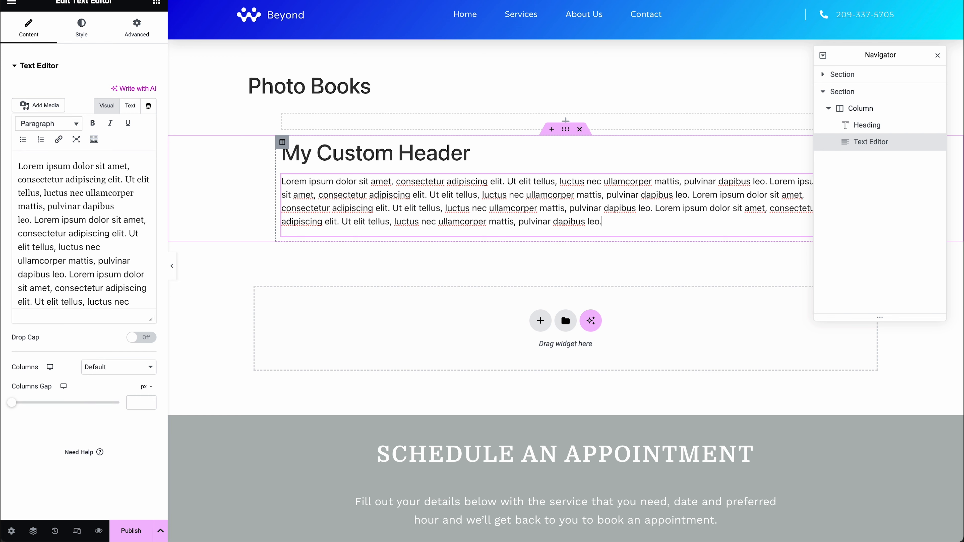
{"action": "type", "text": "Lorem ipsum dolor sit amet, consectetur adipiscing elit. Ut elit tellus, luctus nec ullamcorper mattis, pulvinar dapibus leo."}
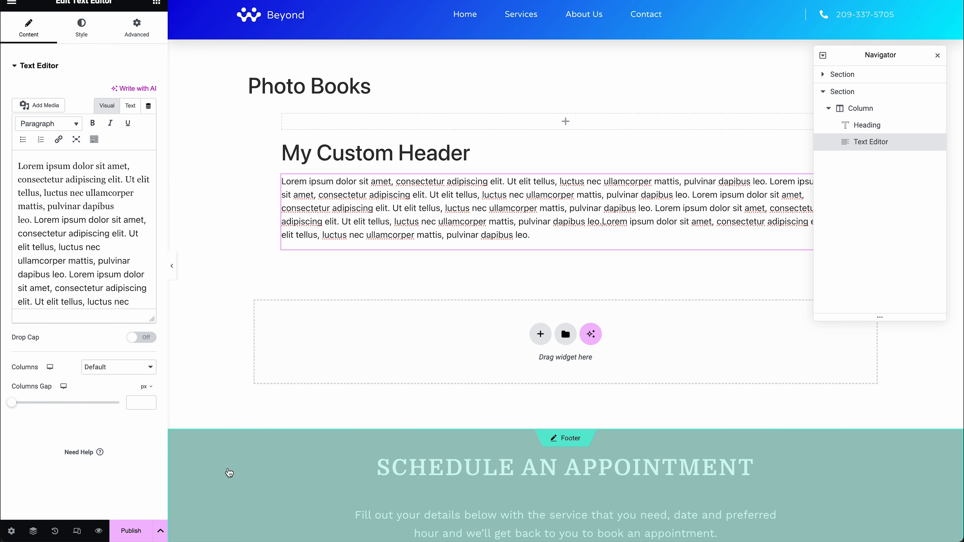
- Publish the page and open its live version to inspect the page title
{"action": "left_click", "coordinate": [115, 531]}
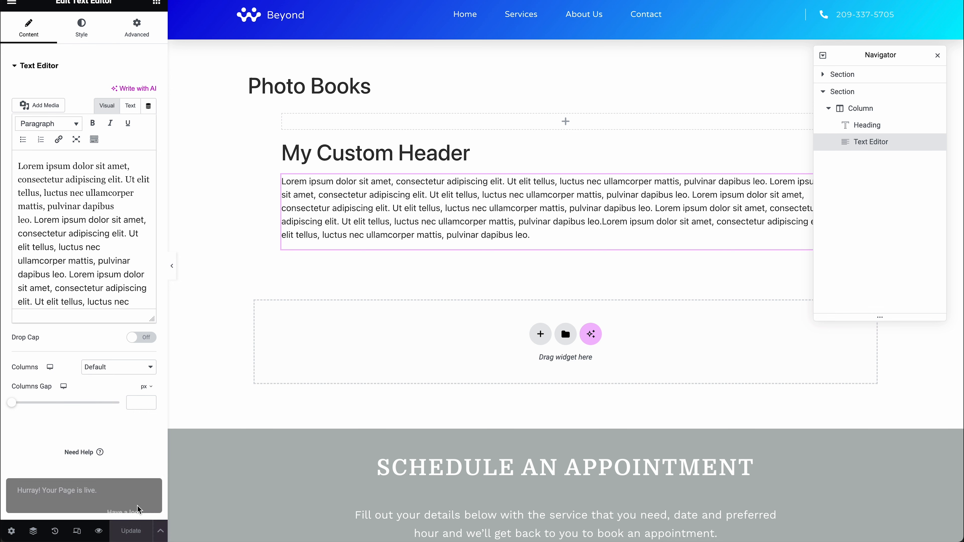
{"action": "left_click", "coordinate": [125, 495]}
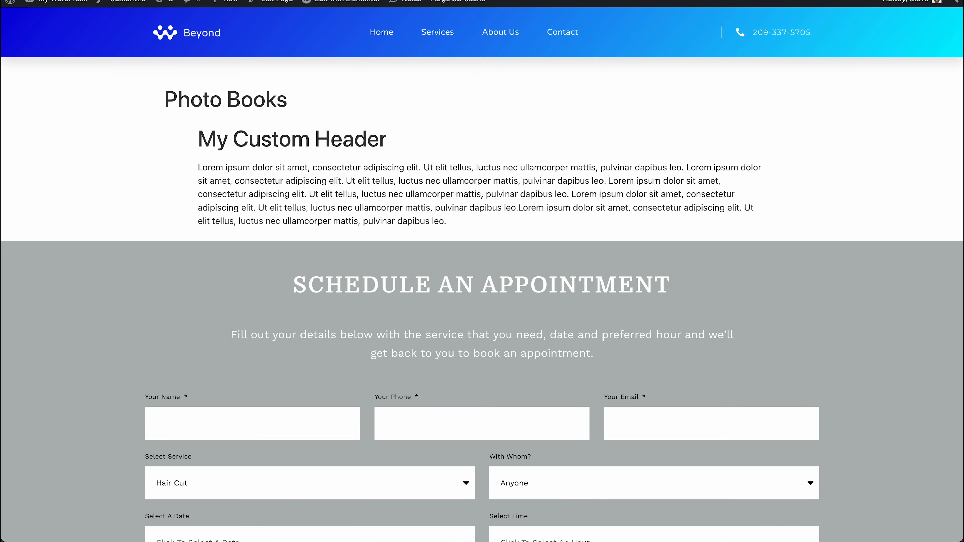
{"action": "scroll", "coordinate": [209, 152], "scroll_direction": "down", "scroll_amount": 1}
{"action": "scroll", "coordinate": [194, 104], "scroll_direction": "up", "scroll_amount": 3}
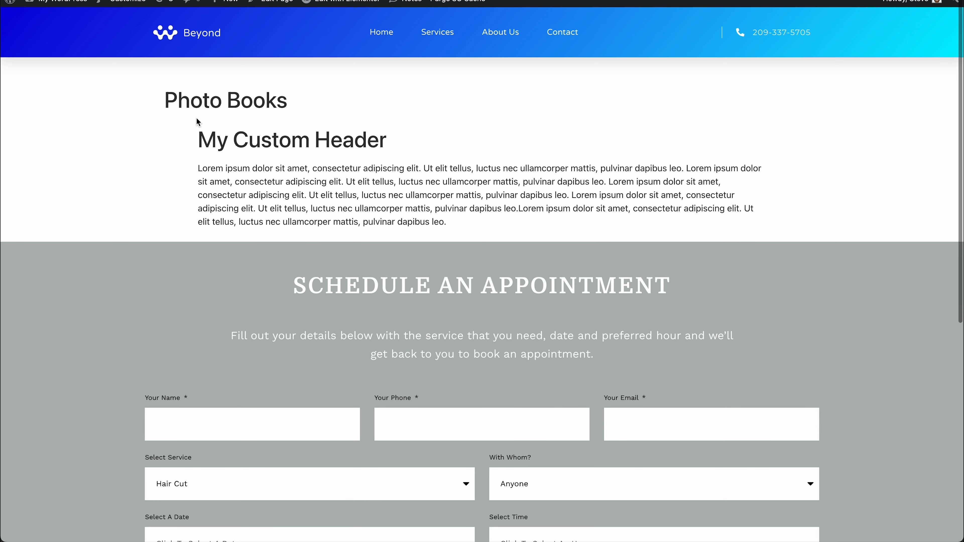
{"action": "left_click_drag", "start_coordinate": [162, 99], "coordinate": [301, 100]}
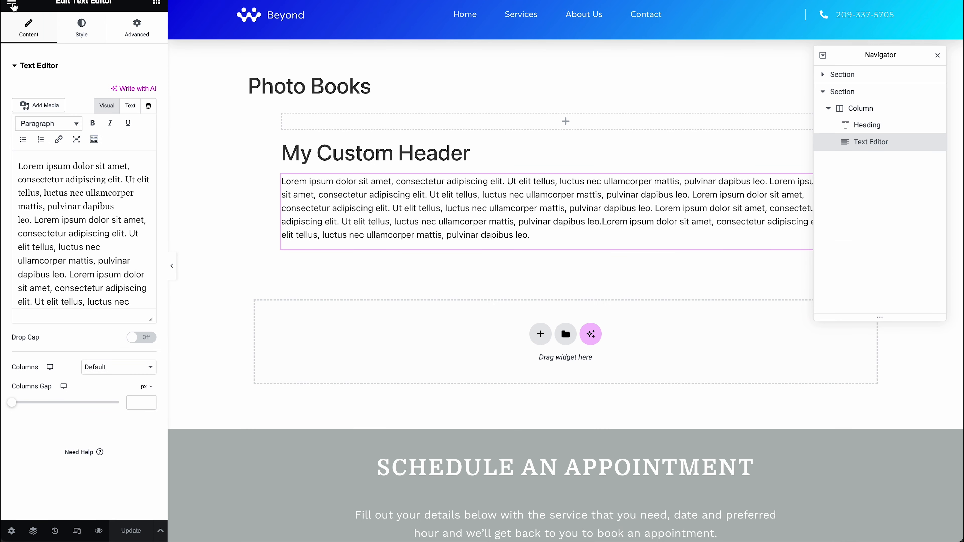
- Compare the page title with the custom heading on the live page
{"action": "left_click", "coordinate": [11, 2]}
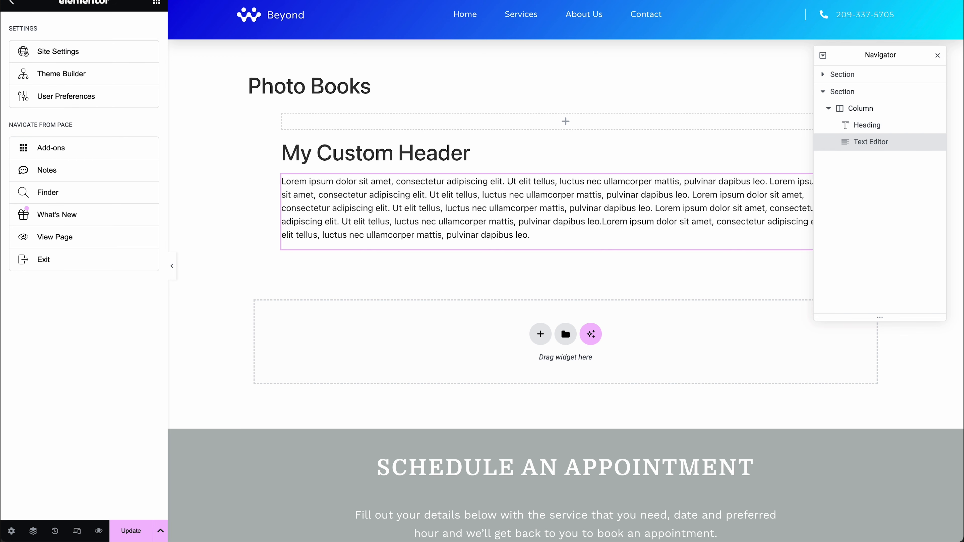
{"action": "left_click", "coordinate": [10, 3]}
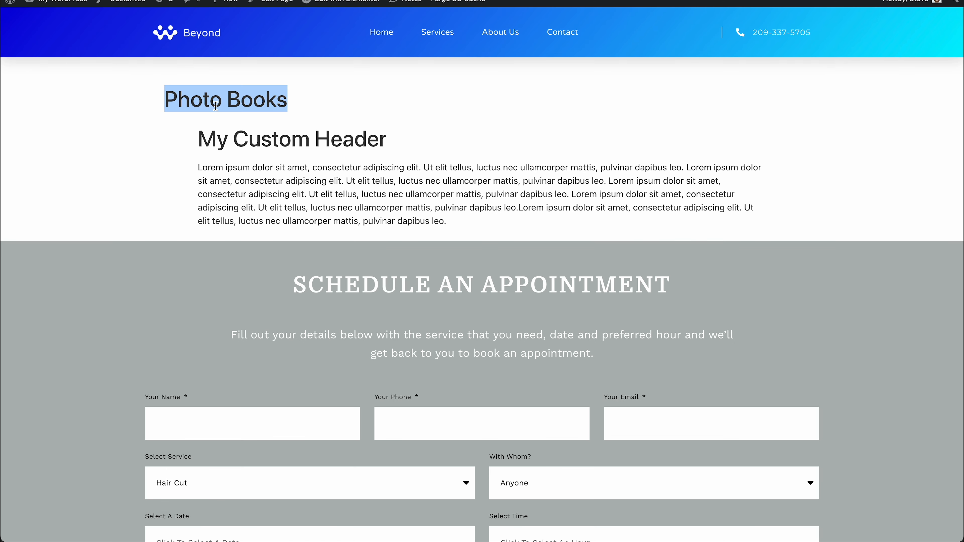
{"action": "left_click_drag", "start_coordinate": [177, 98], "coordinate": [307, 105]}
{"action": "left_click_drag", "start_coordinate": [157, 87], "coordinate": [352, 94]}
{"action": "left_click_drag", "start_coordinate": [268, 142], "coordinate": [263, 142]}
{"action": "left_click_drag", "start_coordinate": [187, 139], "coordinate": [455, 142]}
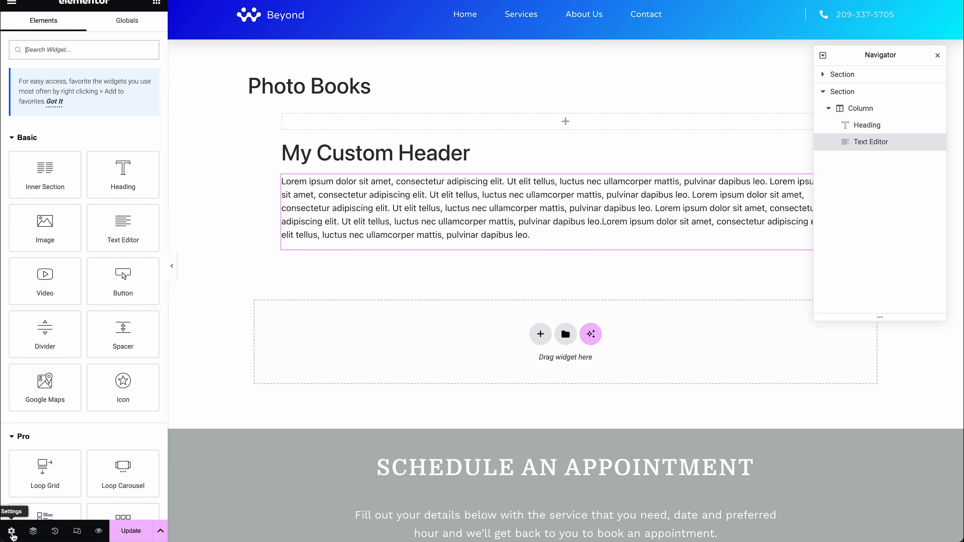
- Try to remove the page title by clearing the Title in the page settings, update the page and check the live version
{"action": "left_click", "coordinate": [12, 531]}
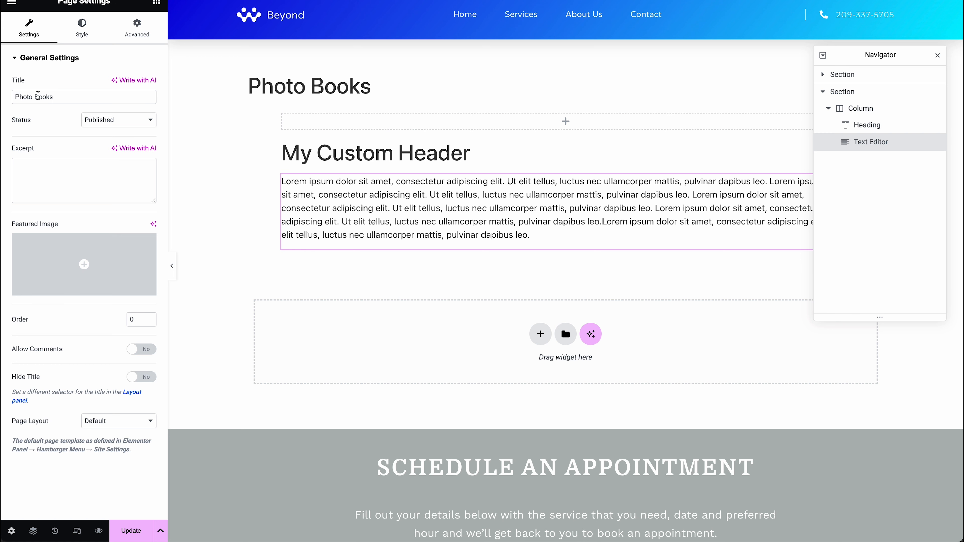
{"action": "left_click", "coordinate": [93, 97]}
{"action": "key", "text": "ctrl+a"}
{"action": "key", "text": "BackSpace"}
{"action": "left_click", "coordinate": [141, 525]}
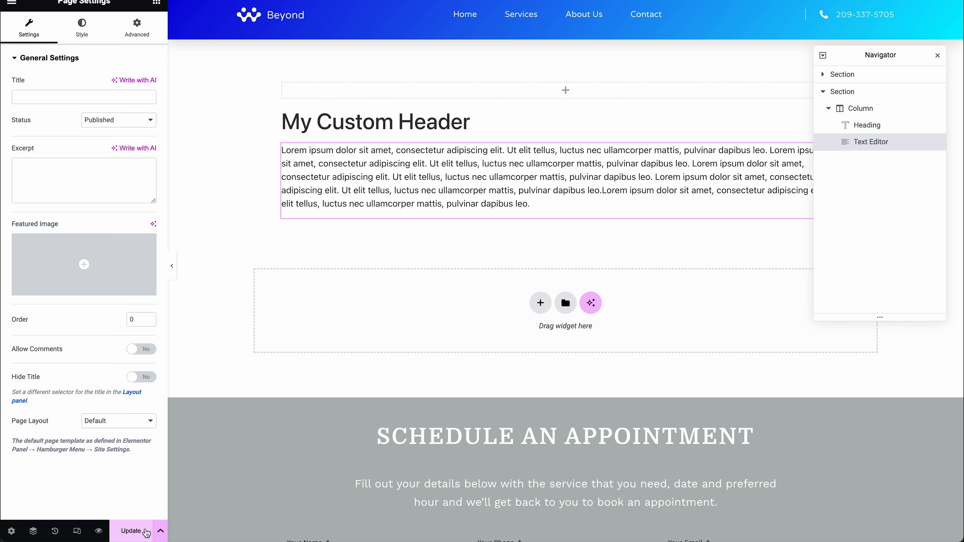
{"action": "left_click", "coordinate": [28, 97]}
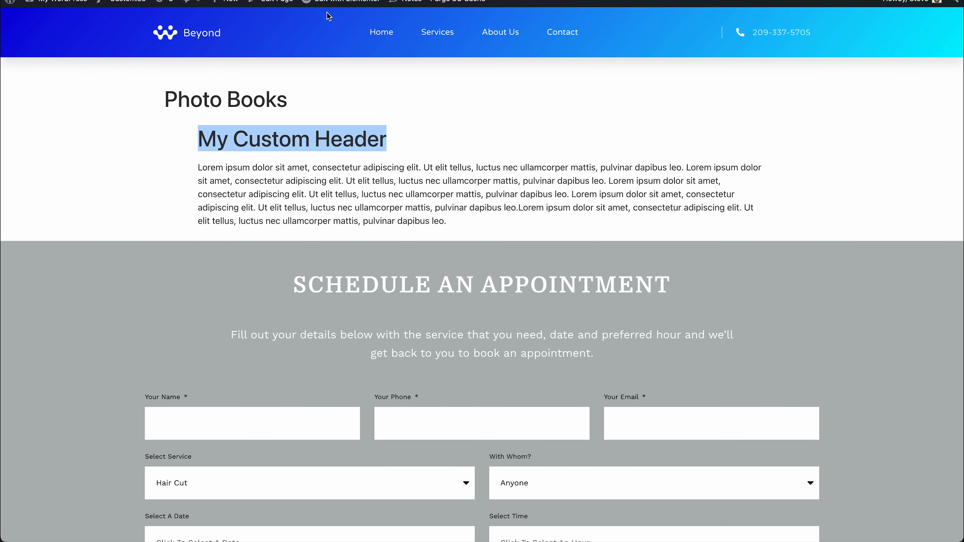
{"action": "left_click", "coordinate": [235, 142]}
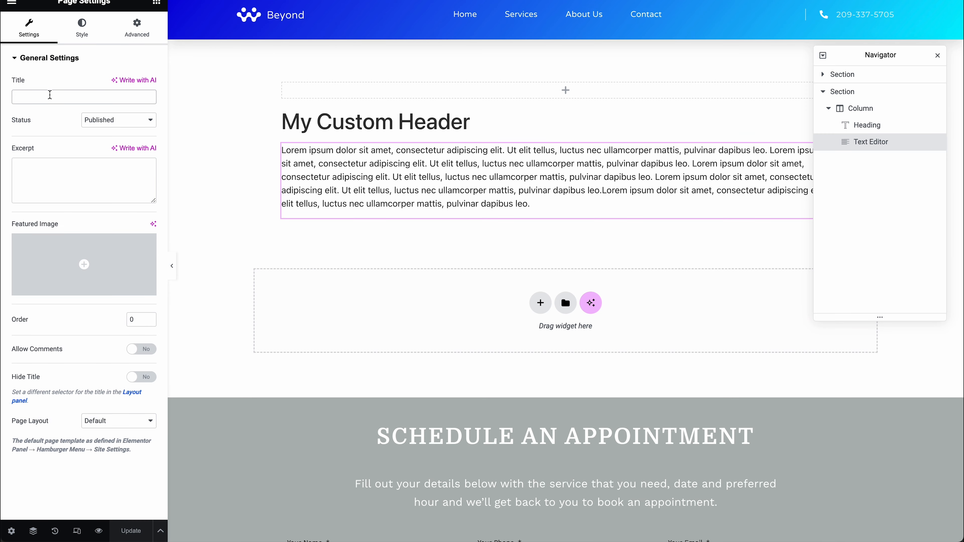
- Set the page title to "Photo Books 2", update the page and check the title on the live version
{"action": "left_click", "coordinate": [50, 95]}
{"action": "type", "text": "Photo Books "}
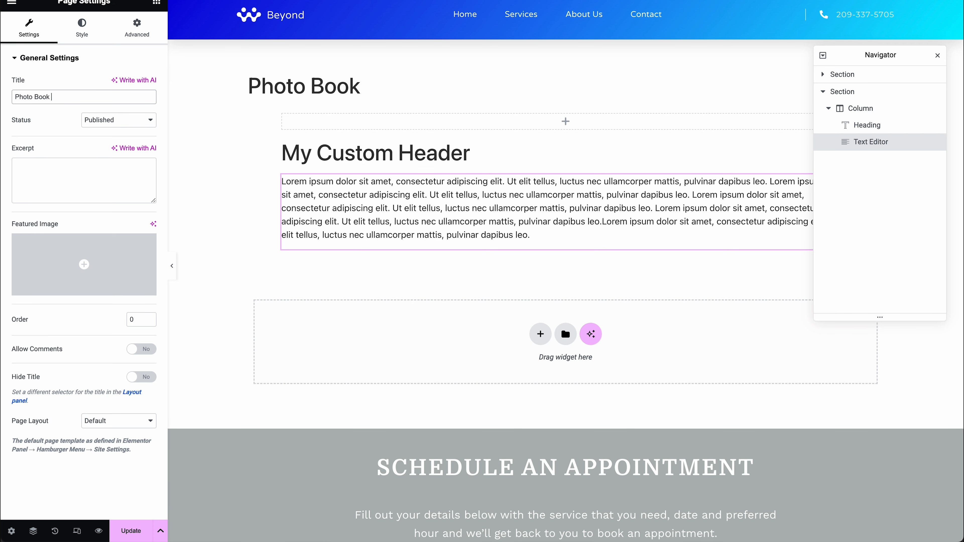
{"action": "type", "text": "2"}
{"action": "left_click", "coordinate": [116, 532]}
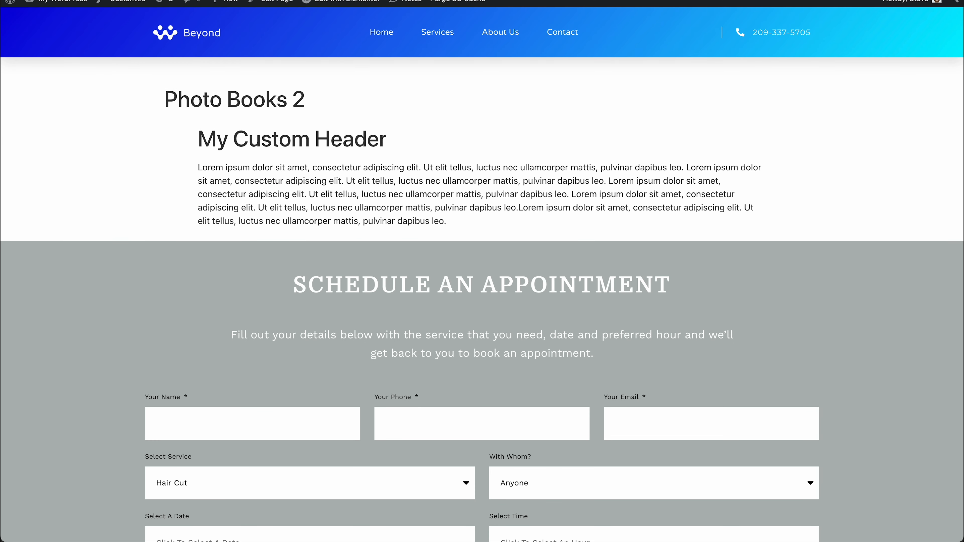
{"action": "left_click_drag", "start_coordinate": [303, 110], "coordinate": [249, 109]}
{"action": "left_click", "coordinate": [294, 48]}
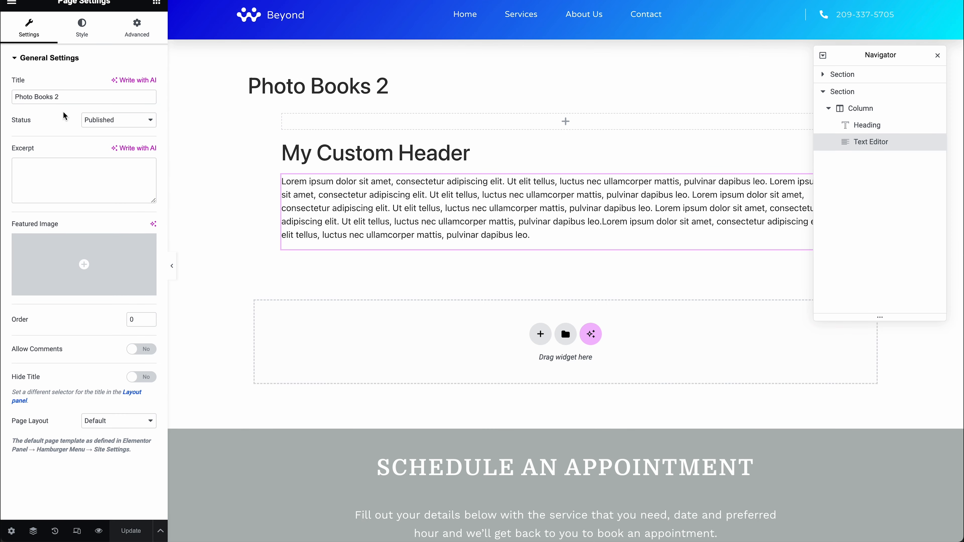
- Set the page title back to "Photo Books", then enable Hide Title and update the page
{"action": "left_click", "coordinate": [74, 98]}
{"action": "key", "text": "BackSpace"}
{"action": "key", "text": "BackSpace"}
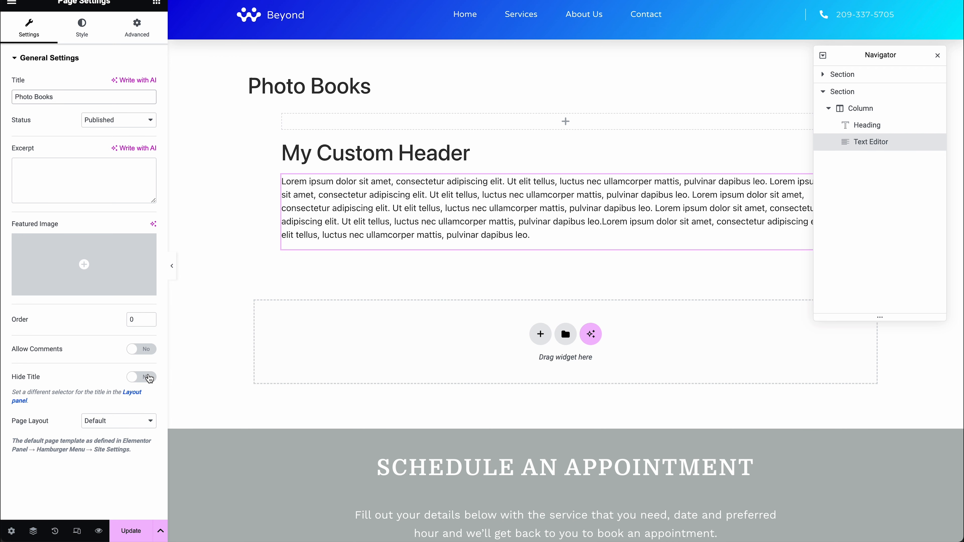
{"action": "left_click", "coordinate": [149, 378]}
{"action": "left_click", "coordinate": [115, 530]}
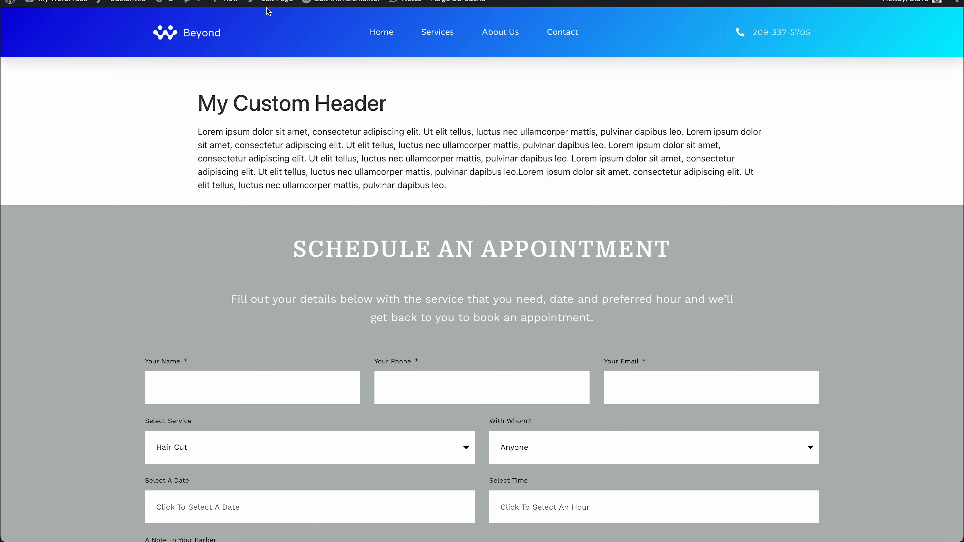
- Inspect the "My Custom Header" heading on the live page to check its HTML tag, then close the developer tools
{"action": "left_click_drag", "start_coordinate": [184, 92], "coordinate": [482, 301]}
{"action": "left_click", "coordinate": [330, 207]}
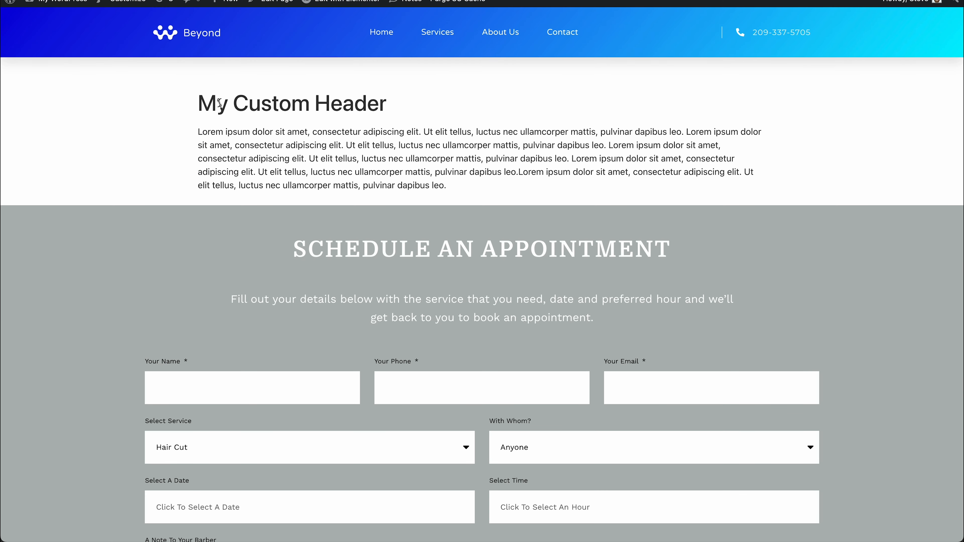
{"action": "right_click", "coordinate": [219, 103]}
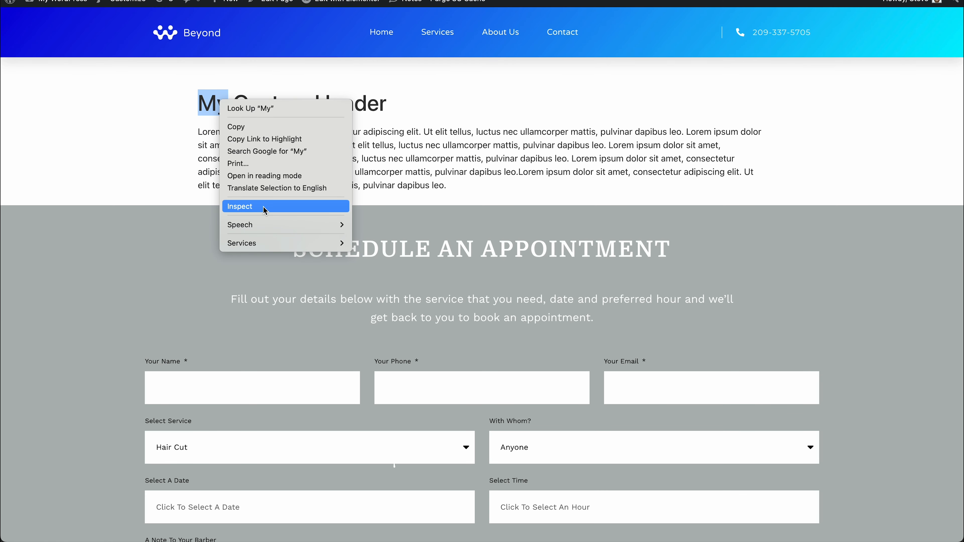
{"action": "left_click", "coordinate": [393, 247]}
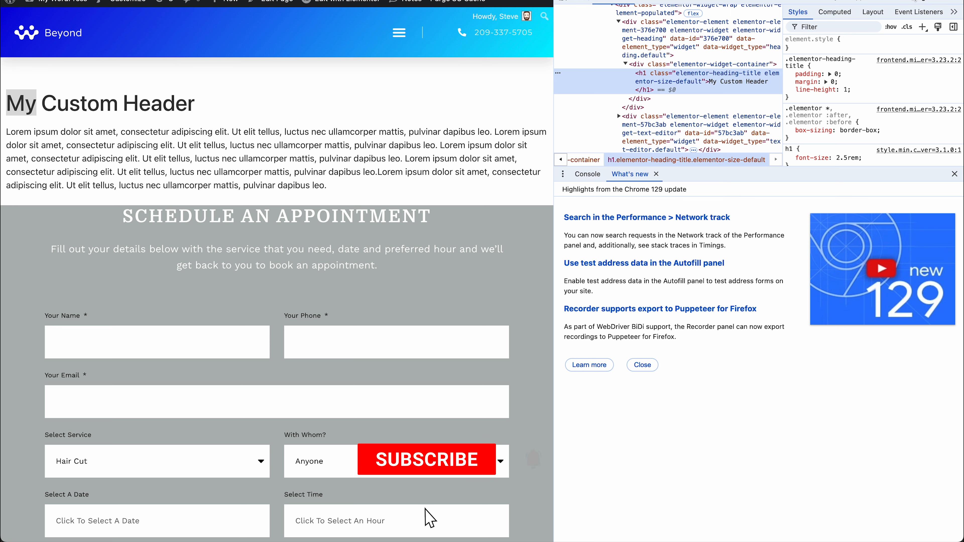
{"action": "key", "text": "super+alt+i"}
{"action": "left_click", "coordinate": [168, 113]}
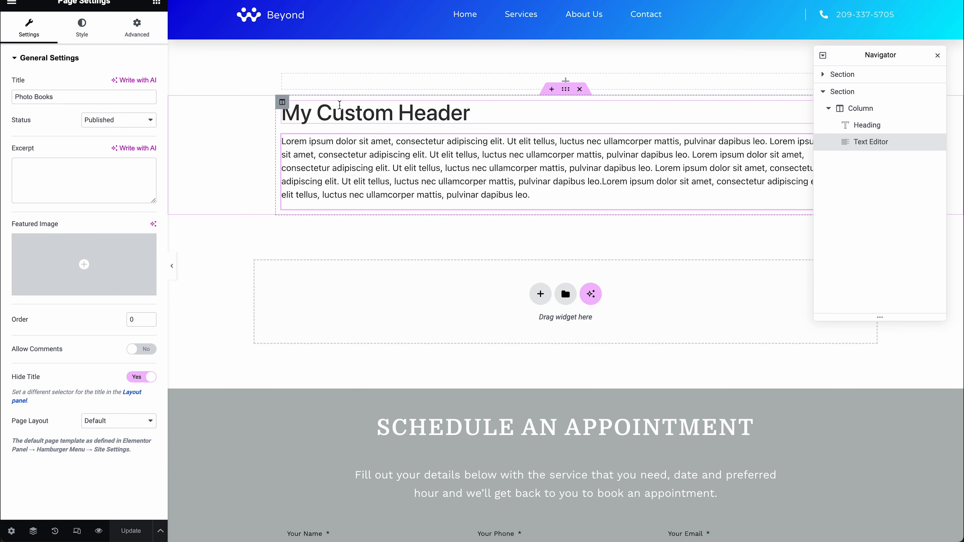
{"action": "left_click", "coordinate": [341, 102]}
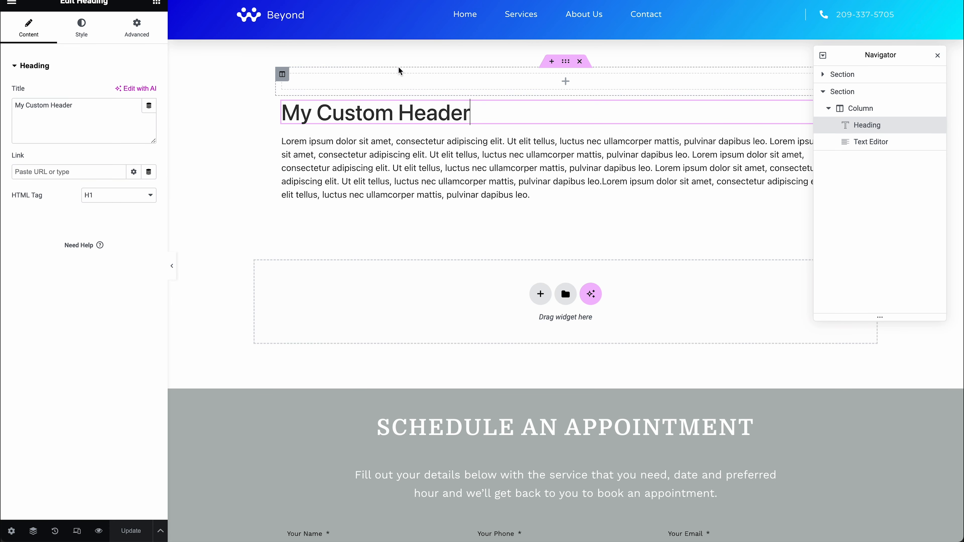
{"action": "left_click", "coordinate": [13, 3]}
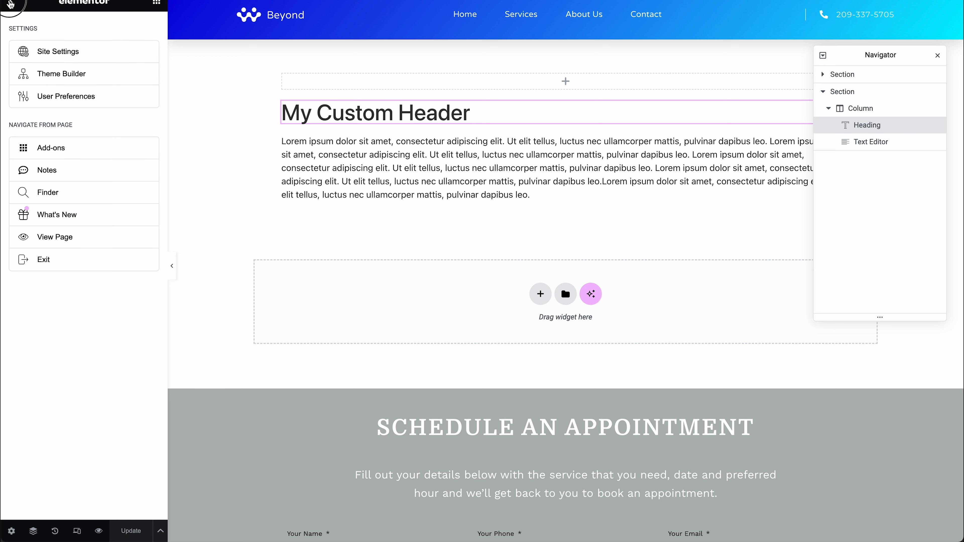
{"action": "left_click", "coordinate": [10, 4]}
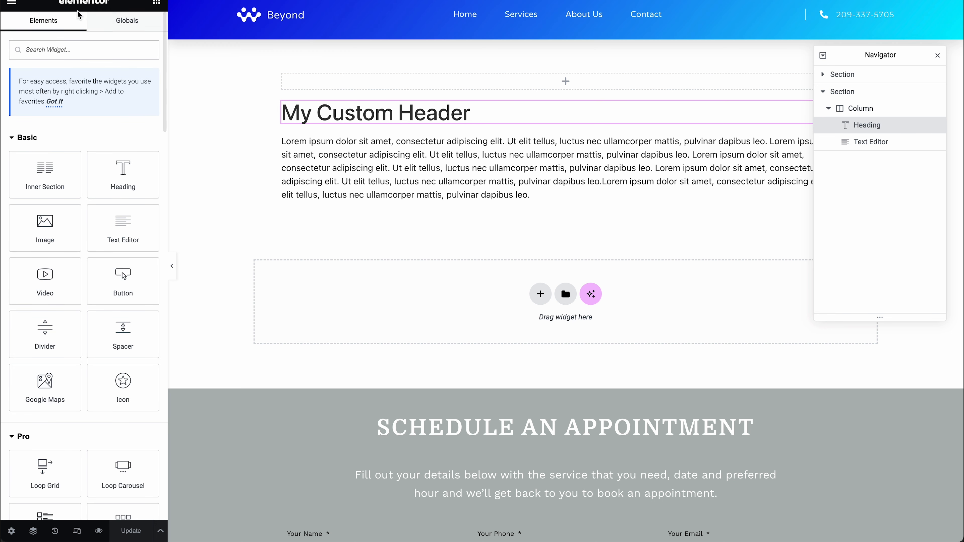
{"action": "left_click", "coordinate": [15, 3]}
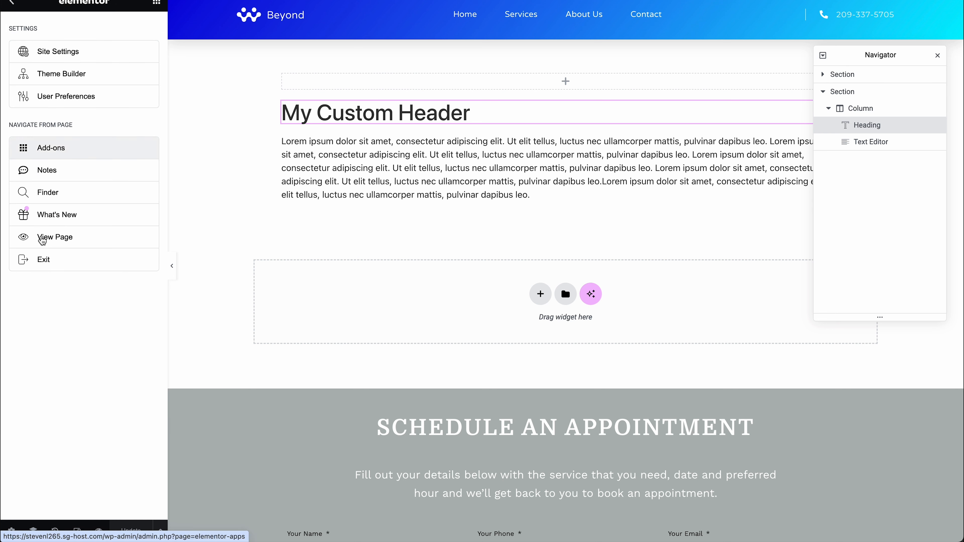
- Disable Hide Title in the page settings to preview the default page title, then enable it again
{"action": "left_click", "coordinate": [11, 532]}
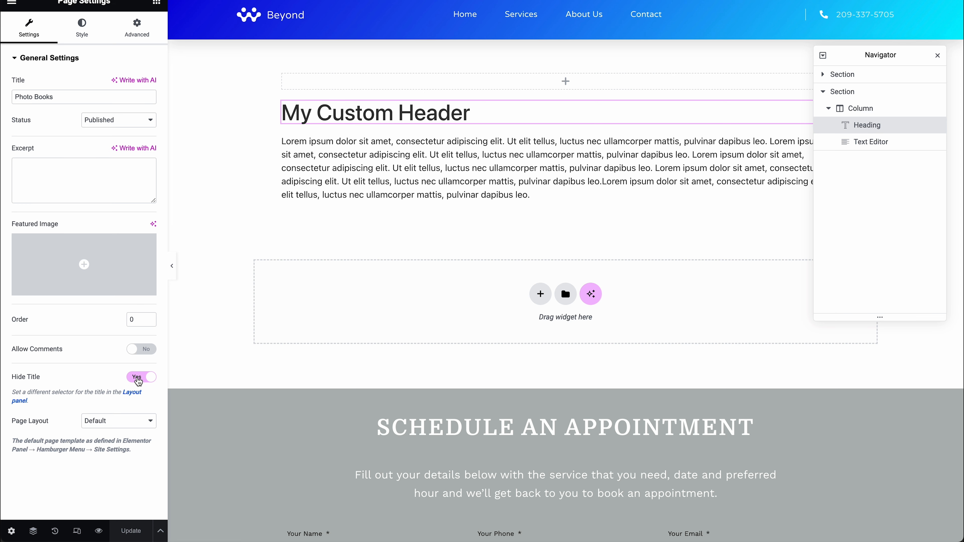
{"action": "left_click", "coordinate": [139, 382]}
{"action": "left_click", "coordinate": [335, 84]}
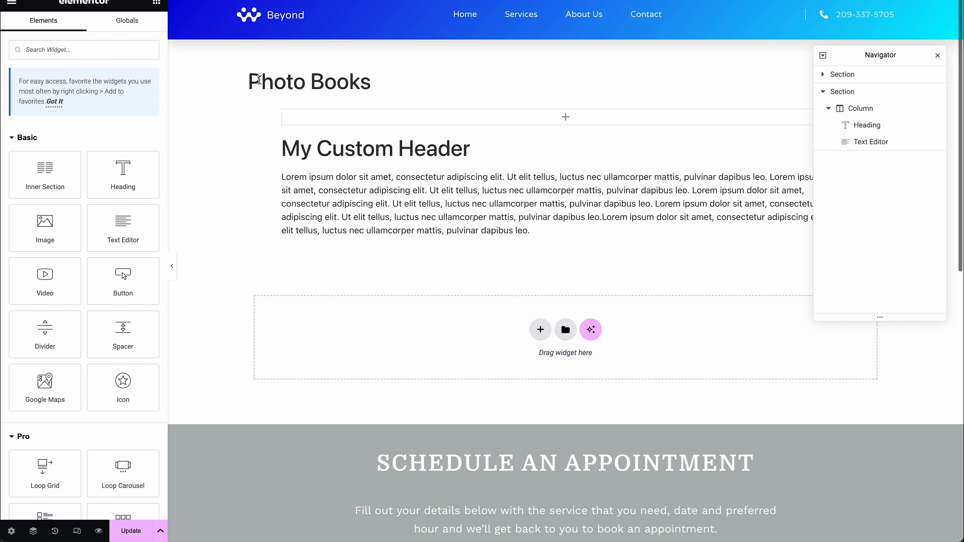
{"action": "left_click_drag", "start_coordinate": [228, 83], "coordinate": [517, 75]}
{"action": "left_click", "coordinate": [363, 68]}
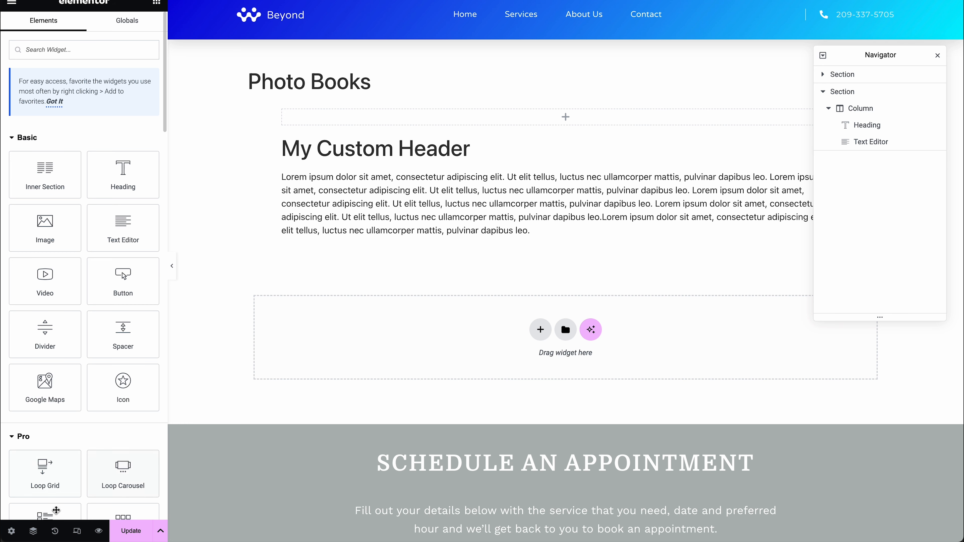
{"action": "left_click", "coordinate": [11, 531]}
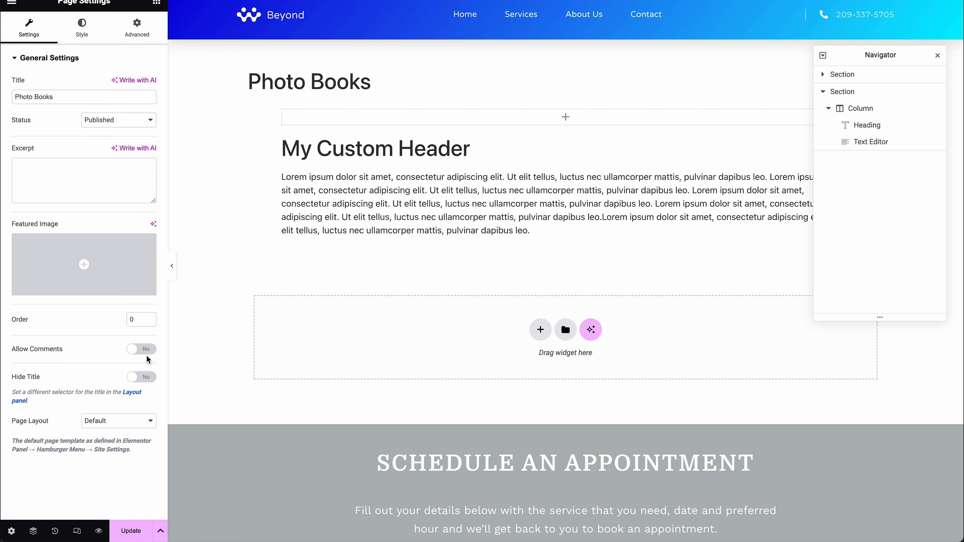
{"action": "left_click", "coordinate": [147, 377]}
- Set the text color of the "My Custom Header" heading to #3D4050 and look over its typography options
{"action": "left_click", "coordinate": [501, 104]}
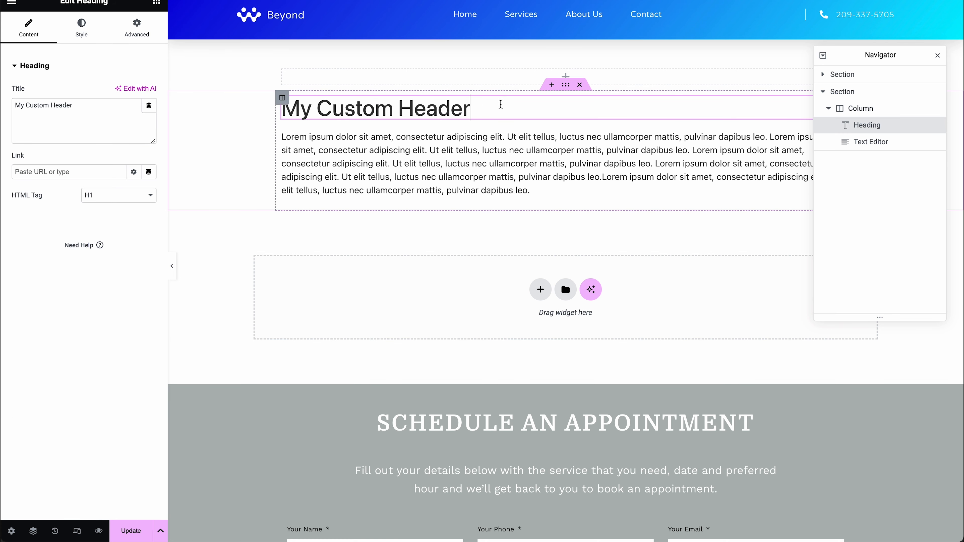
{"action": "triple_click", "coordinate": [501, 104]}
{"action": "left_click", "coordinate": [81, 27]}
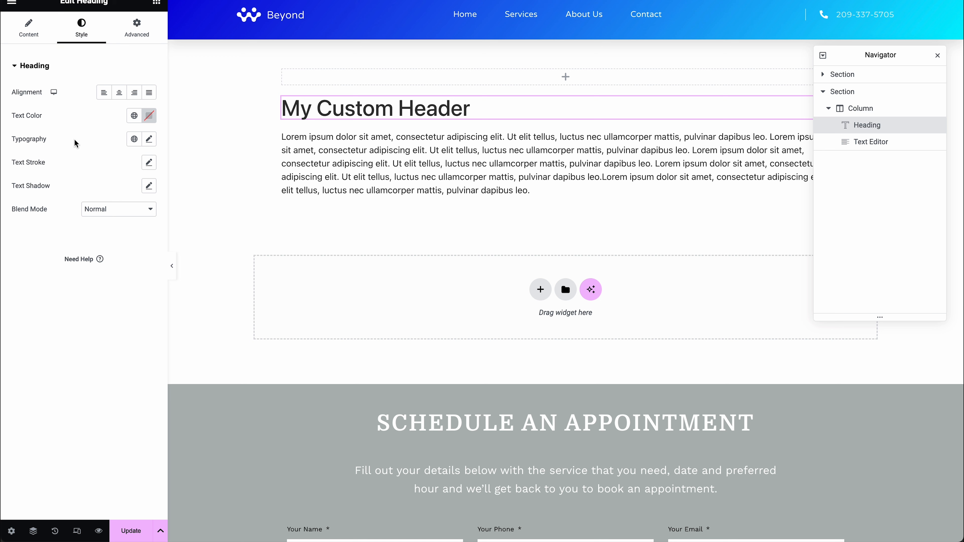
{"action": "left_click", "coordinate": [150, 116]}
{"action": "left_click_drag", "start_coordinate": [168, 198], "coordinate": [232, 154]}
{"action": "left_click_drag", "start_coordinate": [131, 186], "coordinate": [123, 216]}
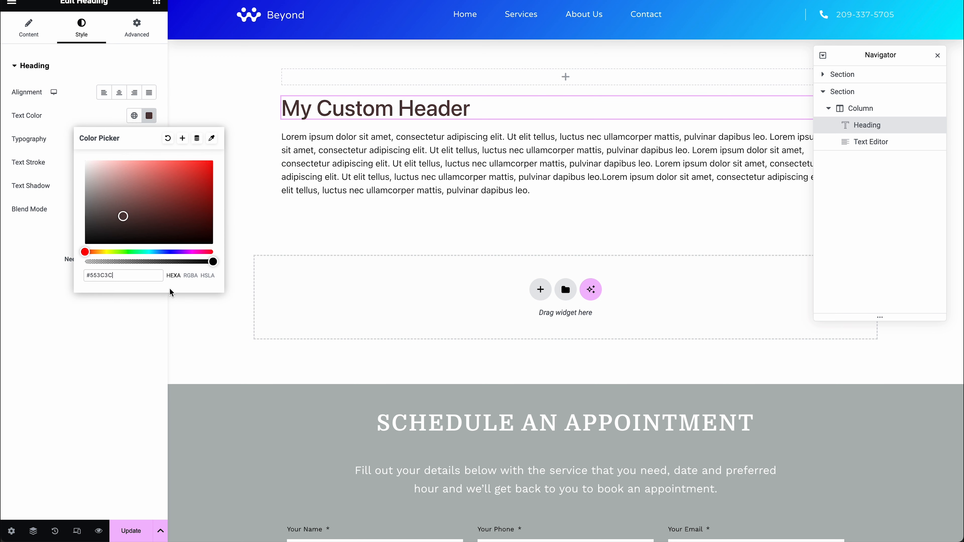
{"action": "left_click", "coordinate": [166, 252]}
{"action": "left_click_drag", "start_coordinate": [168, 163], "coordinate": [115, 217]}
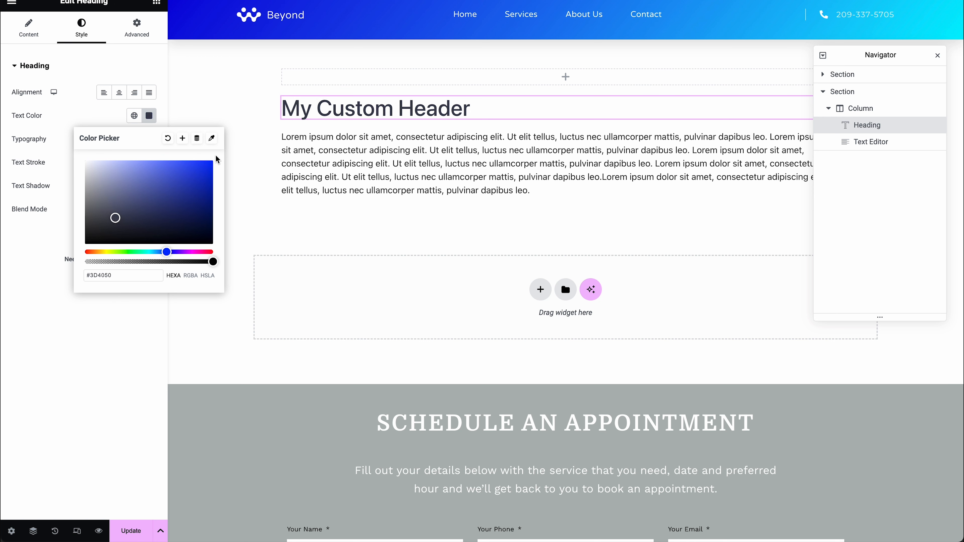
{"action": "left_click", "coordinate": [51, 248]}
{"action": "left_click", "coordinate": [148, 140]}
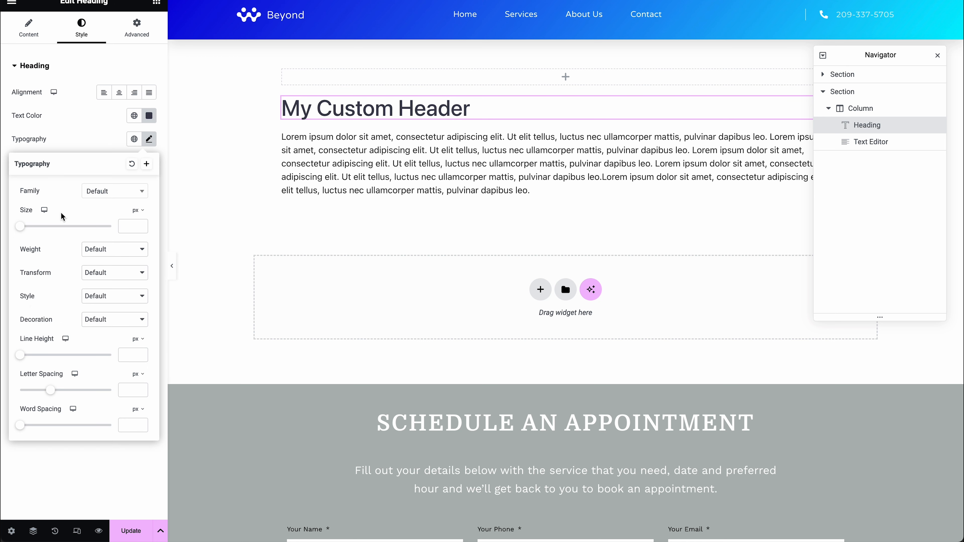
{"action": "left_click", "coordinate": [110, 383]}
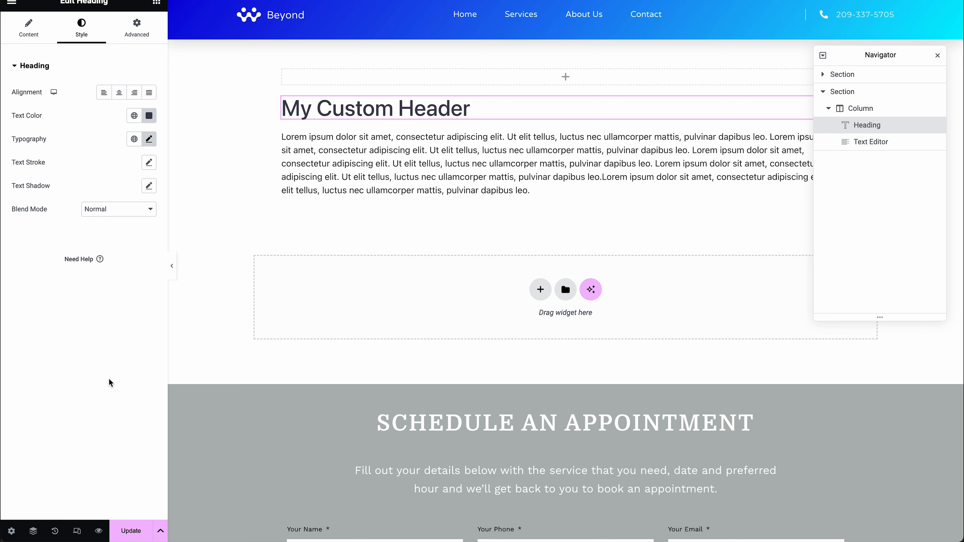